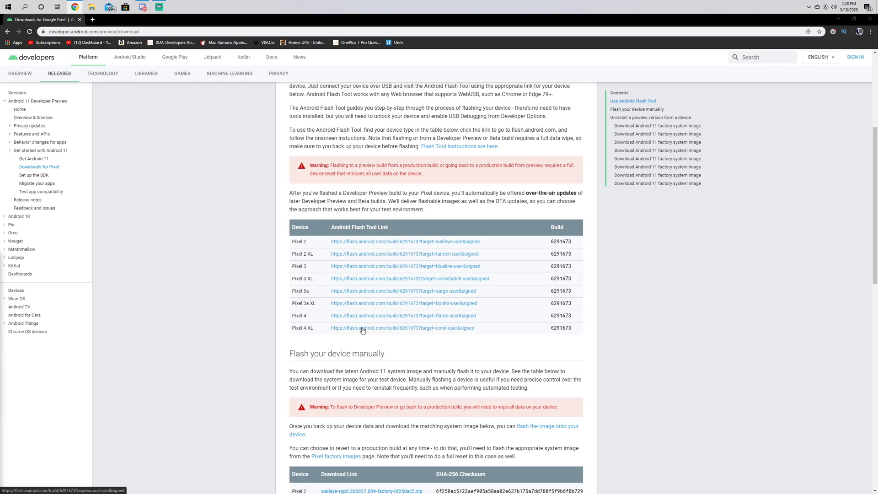
Open the Android Flash Tool for the Pixel 4 XL, state the USB driver is already installed, and allow ADB key access.
click(363, 328)
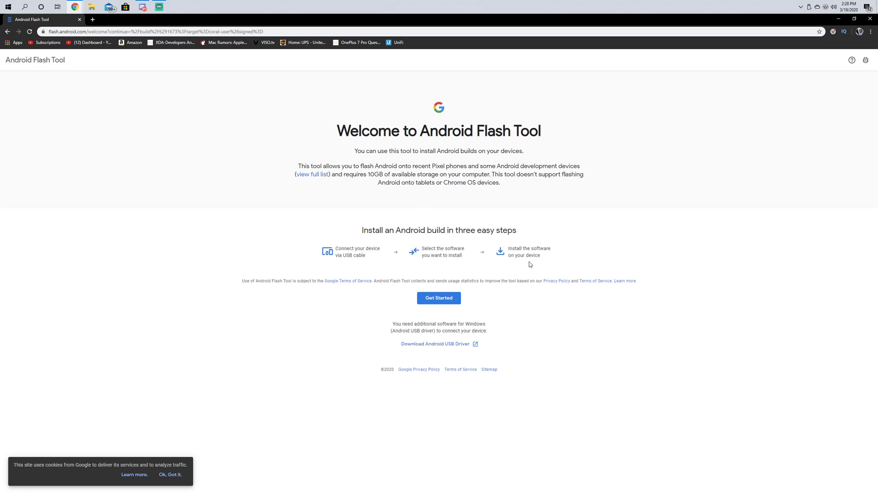
click(448, 298)
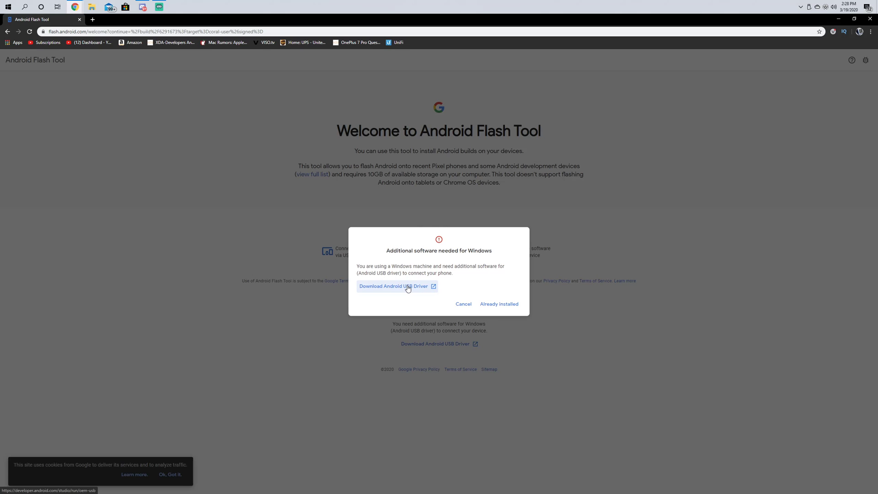
click(505, 303)
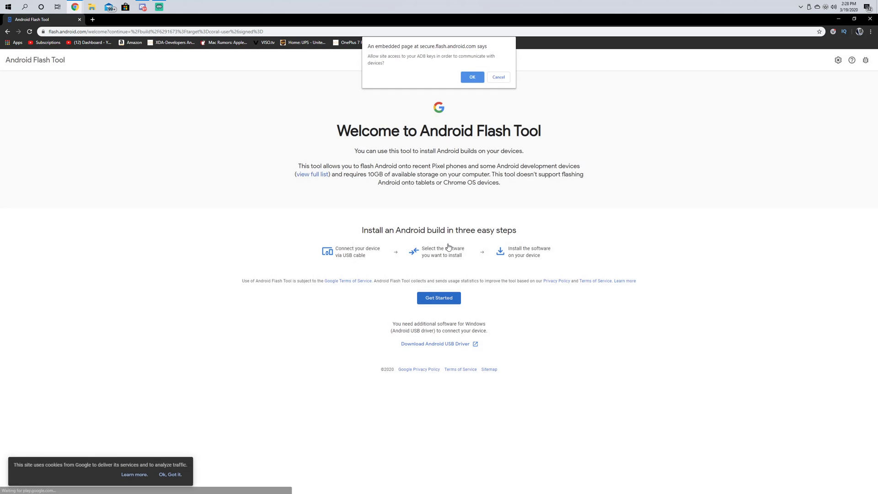
click(472, 79)
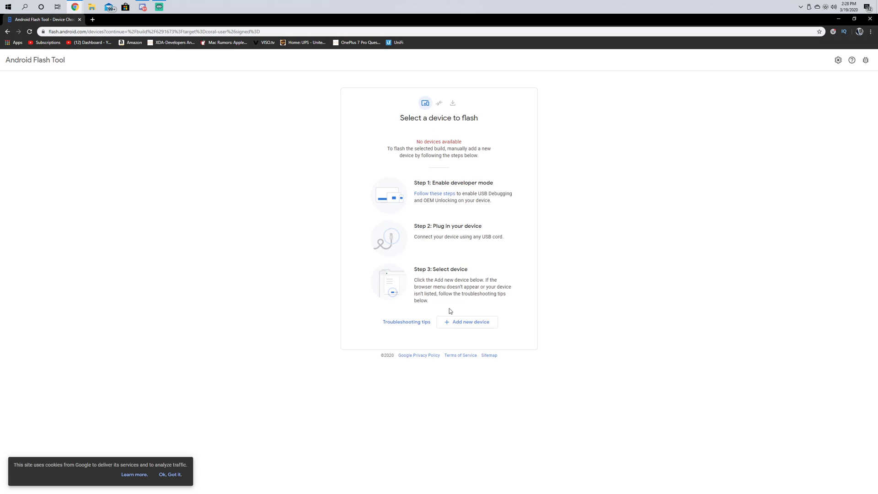
Try to add the Pixel 4 XL as a new device and check its availability status.
click(454, 323)
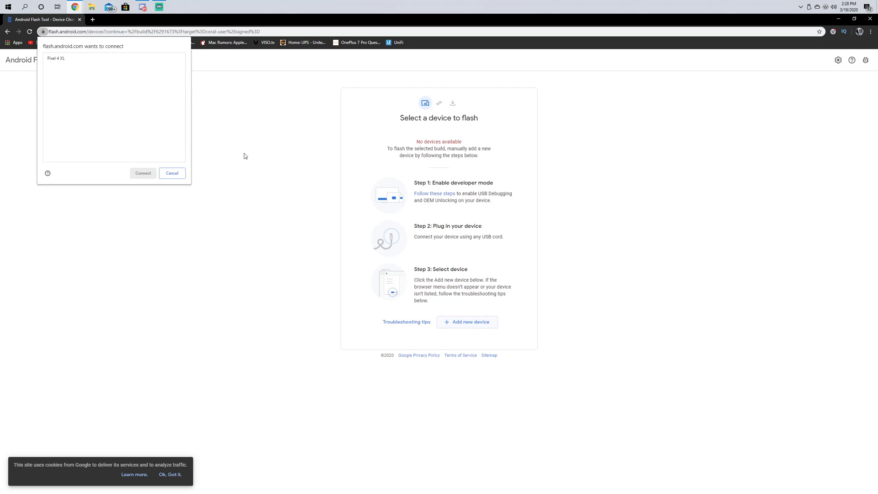
click(58, 61)
click(144, 174)
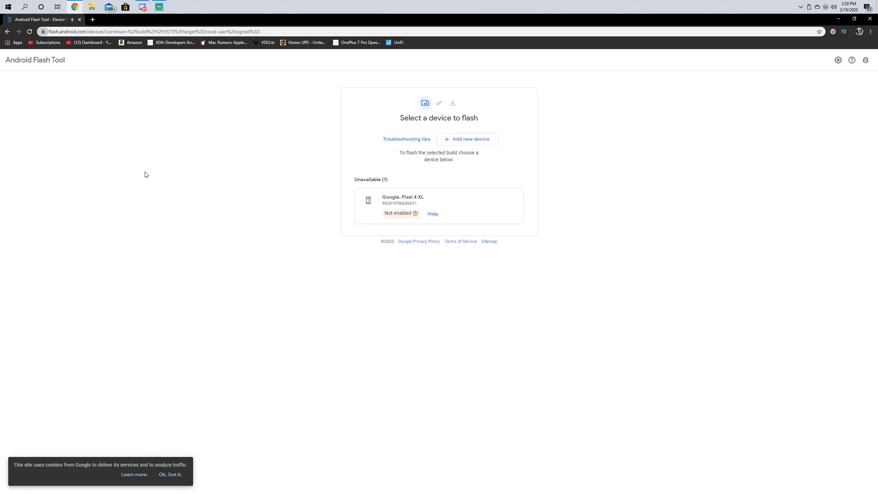
mouse_move(389, 215)
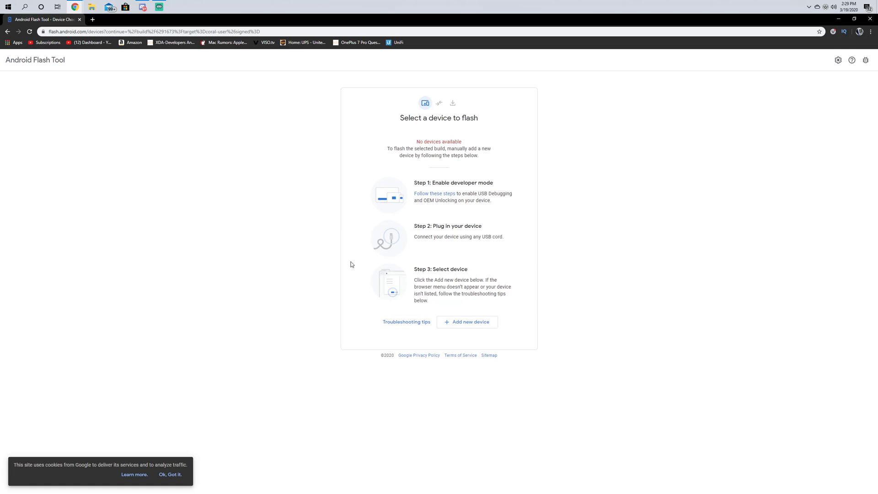
Connect the Pixel 4 XL as a new device and select it for flashing.
click(450, 322)
click(57, 58)
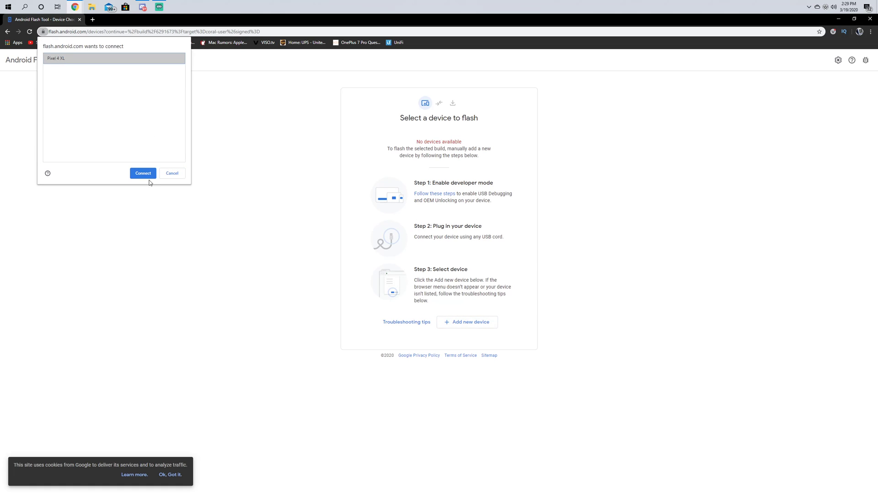
click(145, 173)
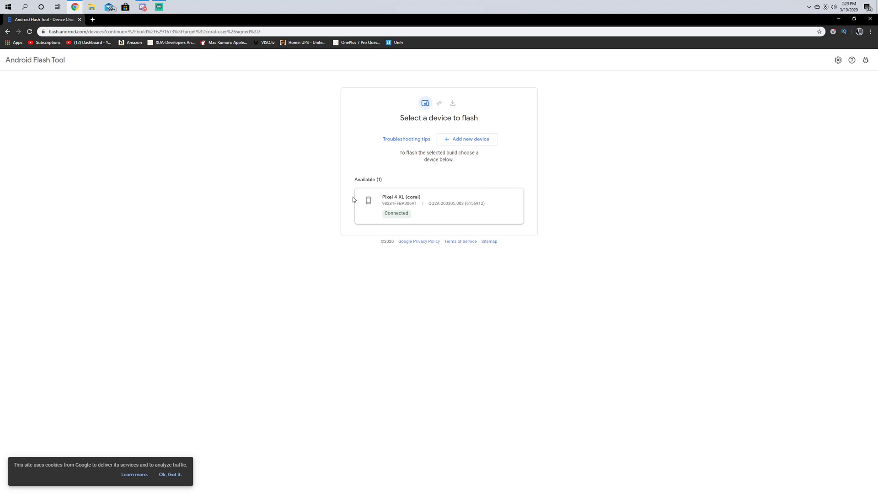
click(435, 210)
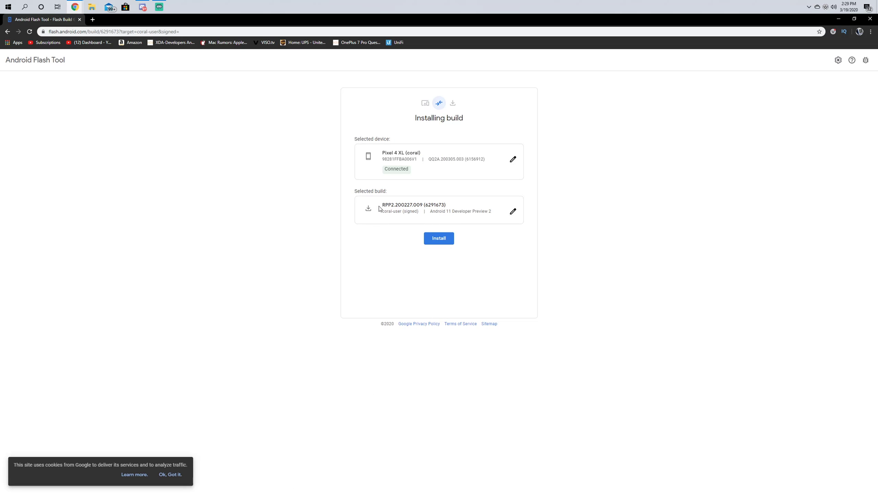
Open the selected Android 11 build for editing and inspect its build type and advanced install options.
click(513, 211)
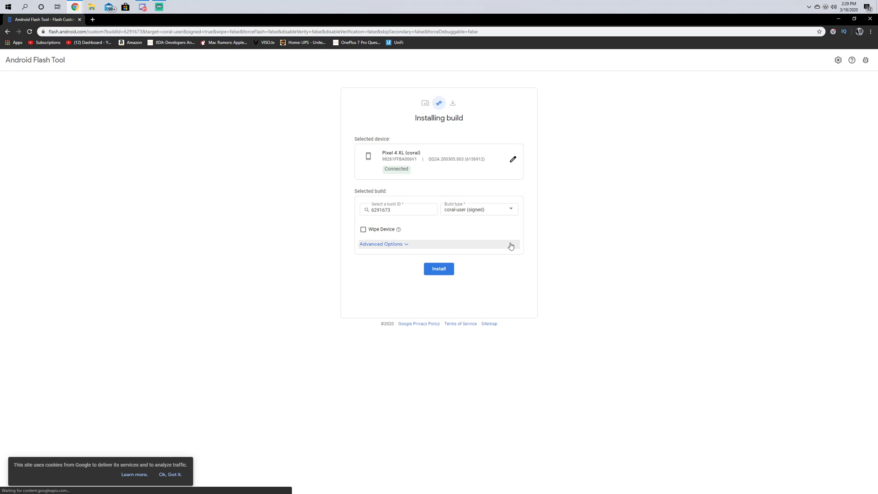
click(444, 212)
click(604, 212)
click(379, 244)
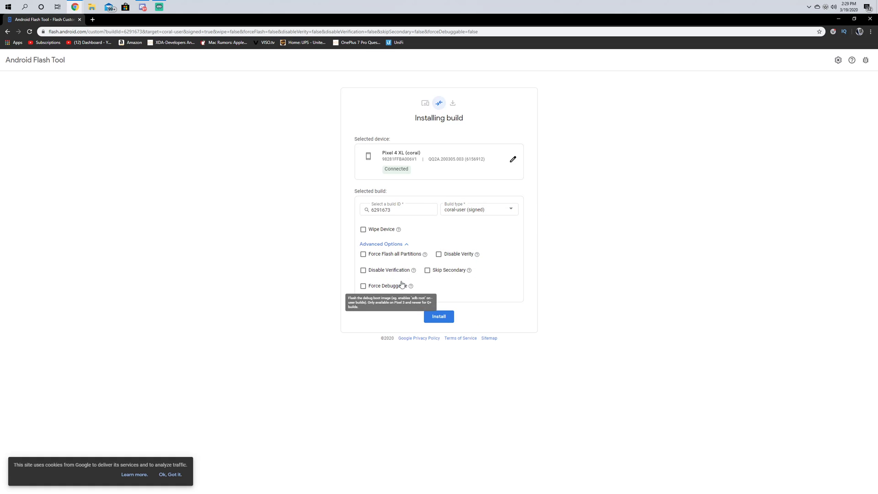
click(366, 244)
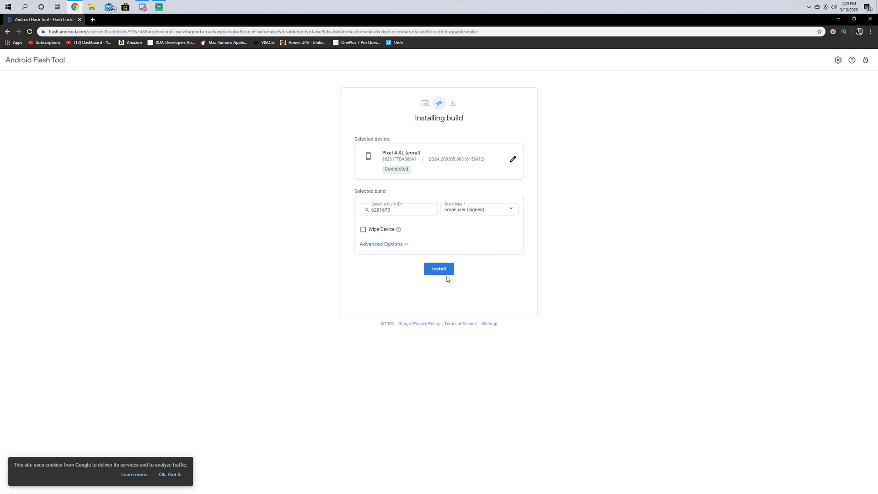
Reopen the device selection, choose the Pixel 4 XL again, and recheck the advanced install options.
click(512, 161)
click(458, 205)
click(385, 245)
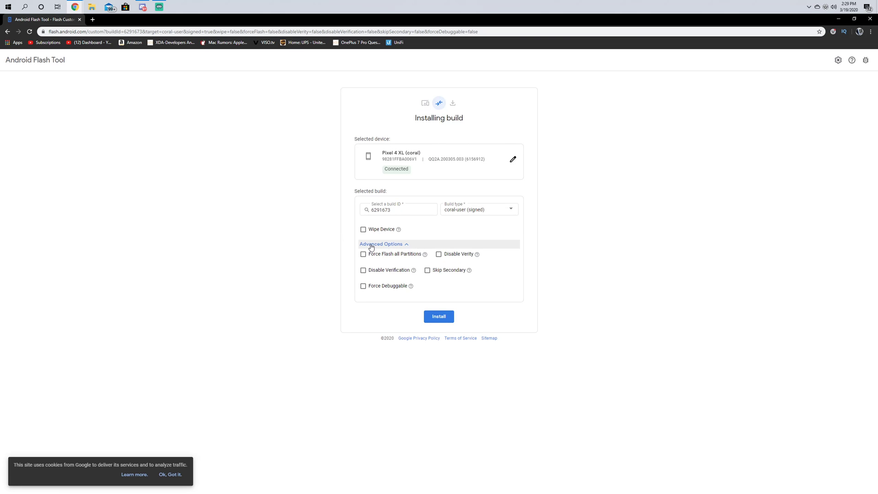
click(370, 244)
Start installing Android 11 Developer Preview 2 on the Pixel 4 XL, accepting the license agreement and blocking site notifications.
click(432, 272)
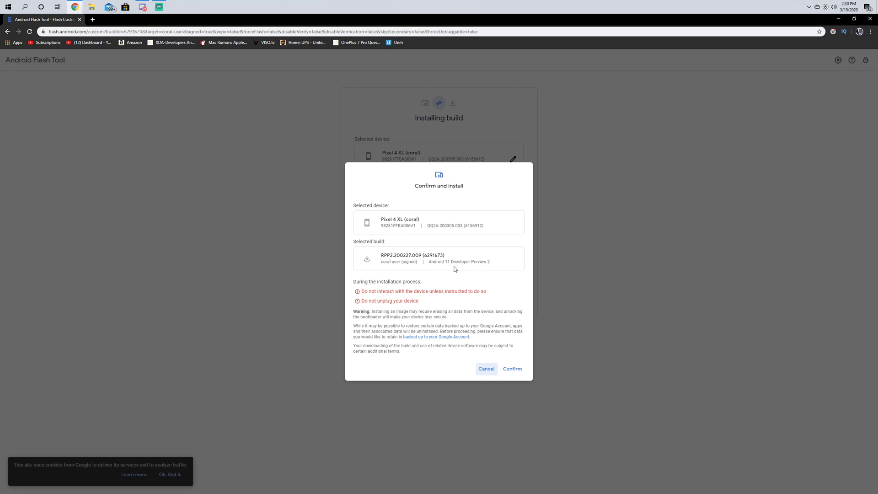
click(513, 369)
scroll(535, 438, down, 3)
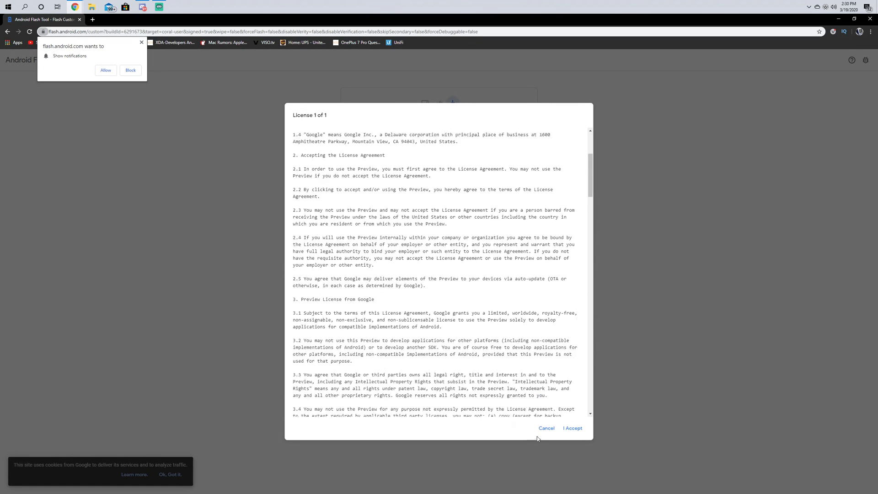
click(571, 429)
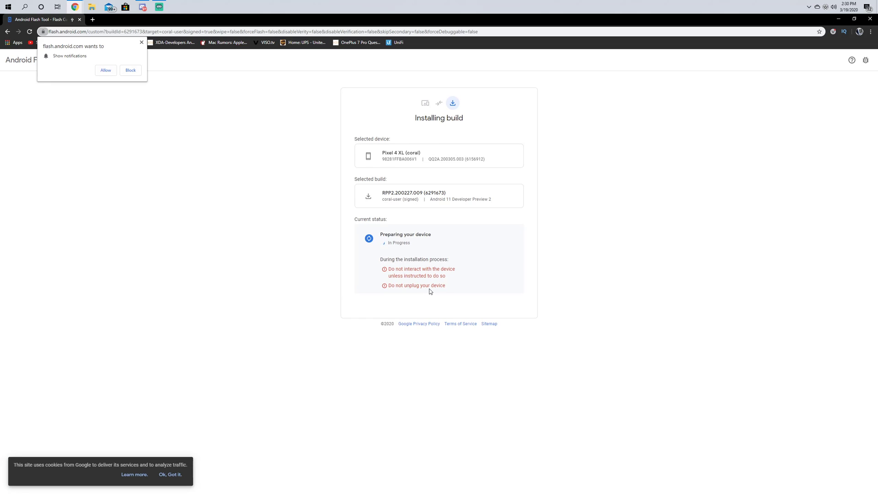
click(124, 71)
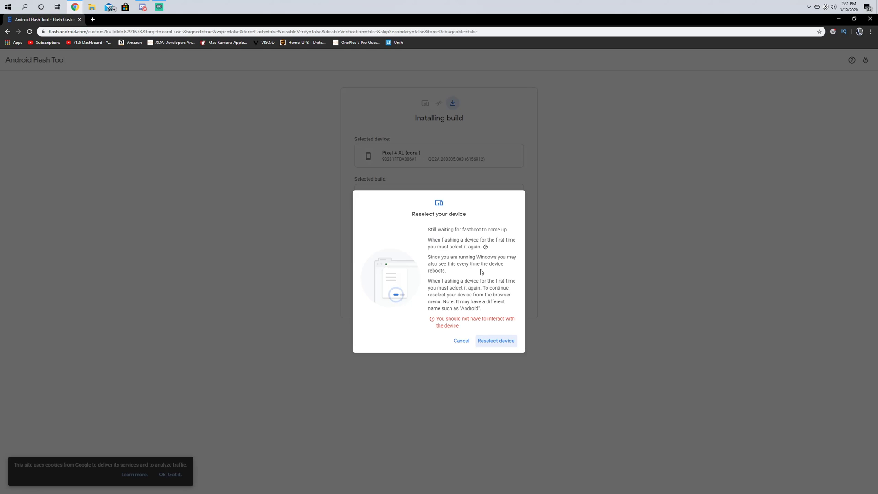
Reselect and reconnect the Pixel 4 XL to continue the installation, and dismiss the cookie notice.
click(488, 346)
click(68, 58)
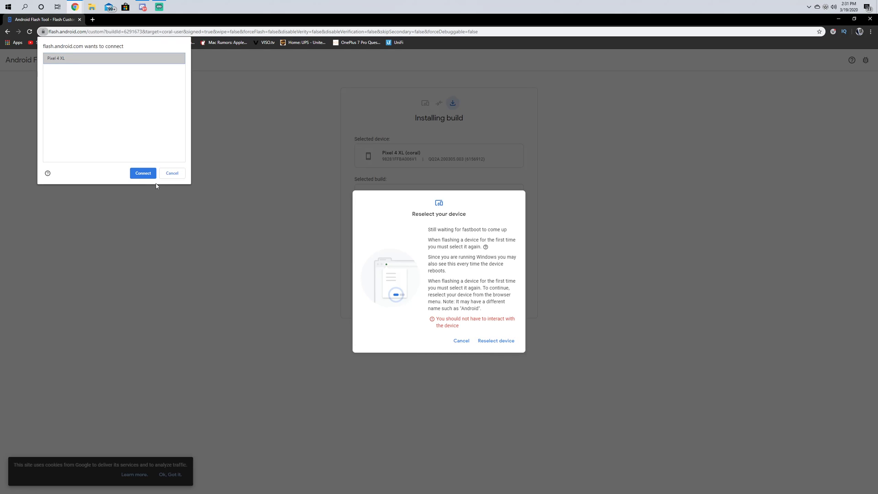
click(144, 175)
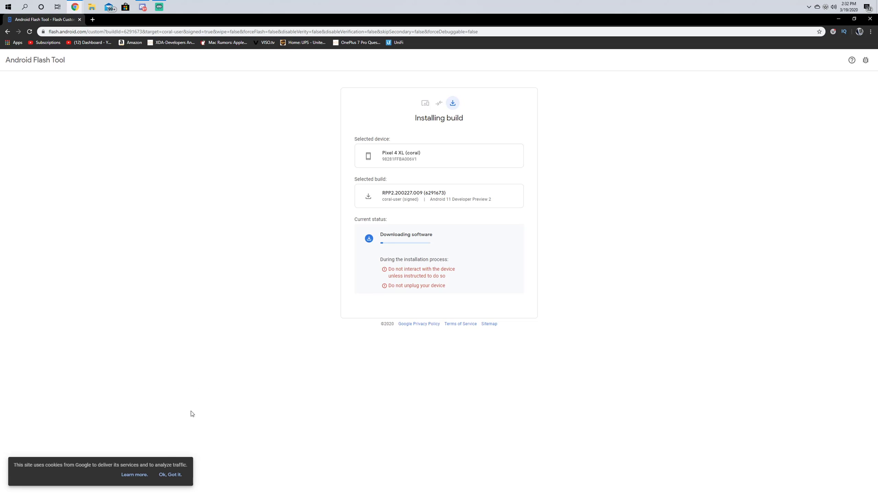
click(170, 475)
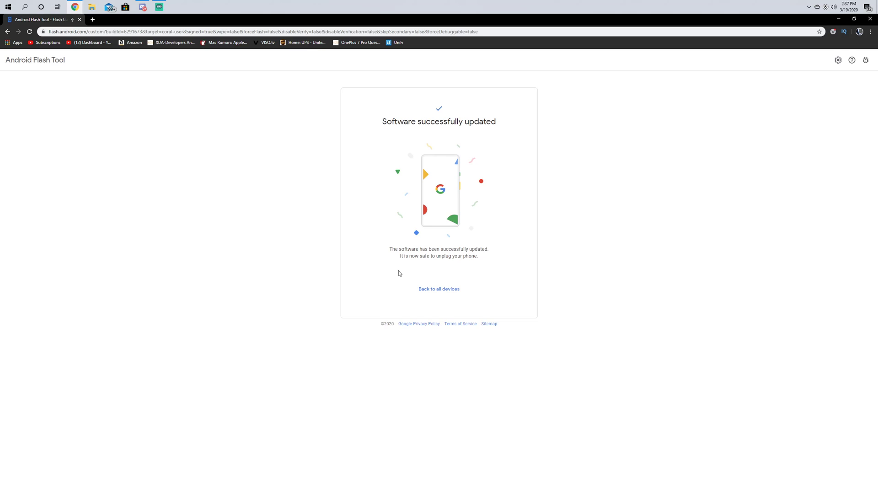
Return to the device selection, choose the Pixel 4 XL, and show the available build IDs.
click(421, 291)
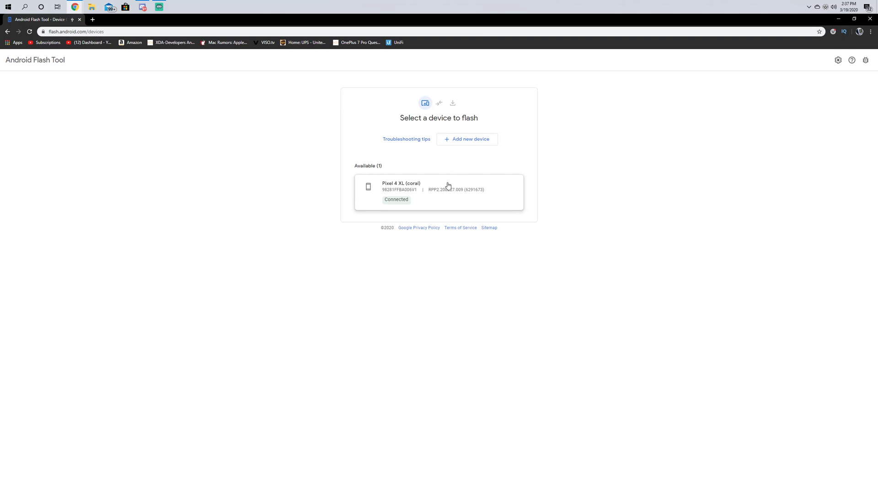
click(448, 197)
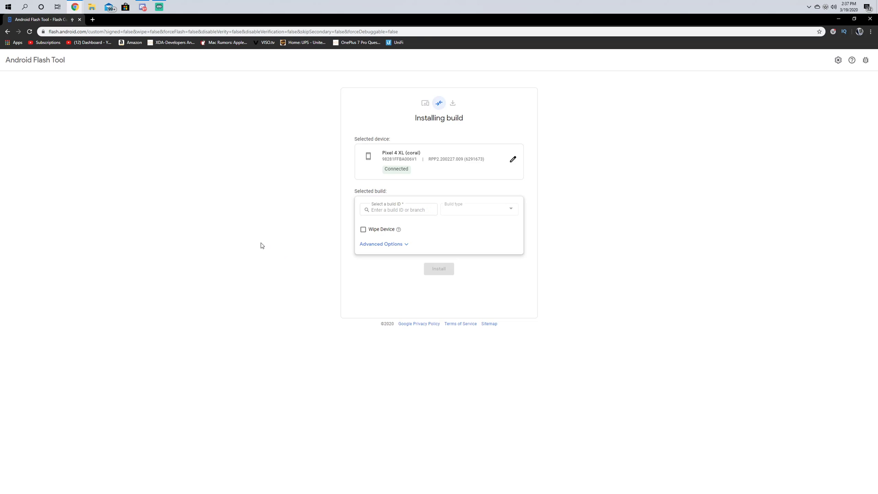
click(400, 210)
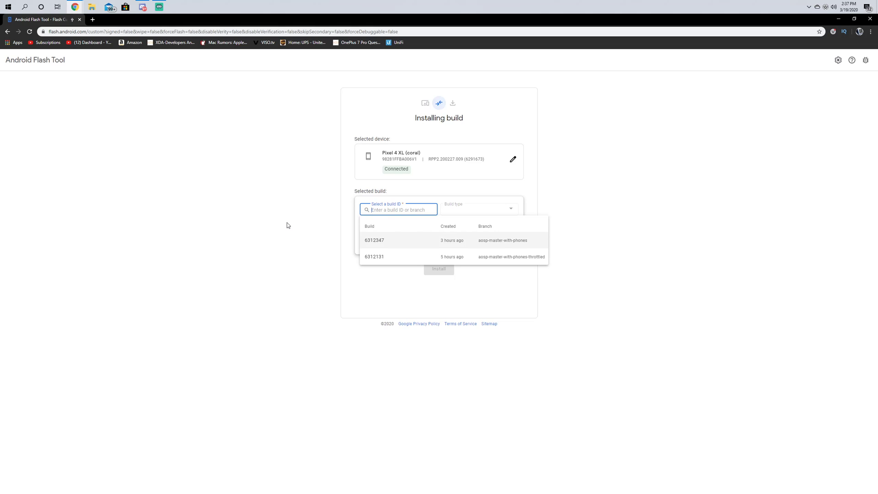
Try out build 6312347, check its build type choices, and clear the build ID again.
click(396, 240)
click(463, 212)
click(394, 210)
double_click(394, 210)
key(BackSpace)
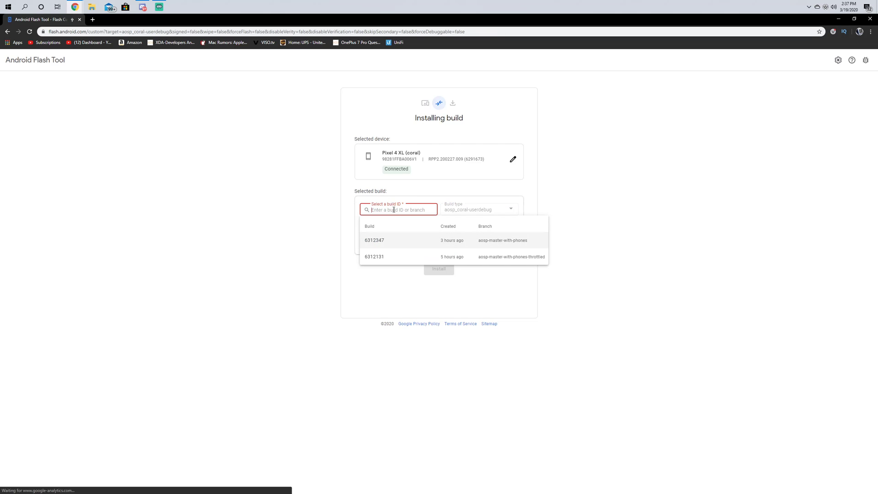
click(321, 267)
Inspect the advanced install options and the available build IDs without choosing a build.
click(397, 245)
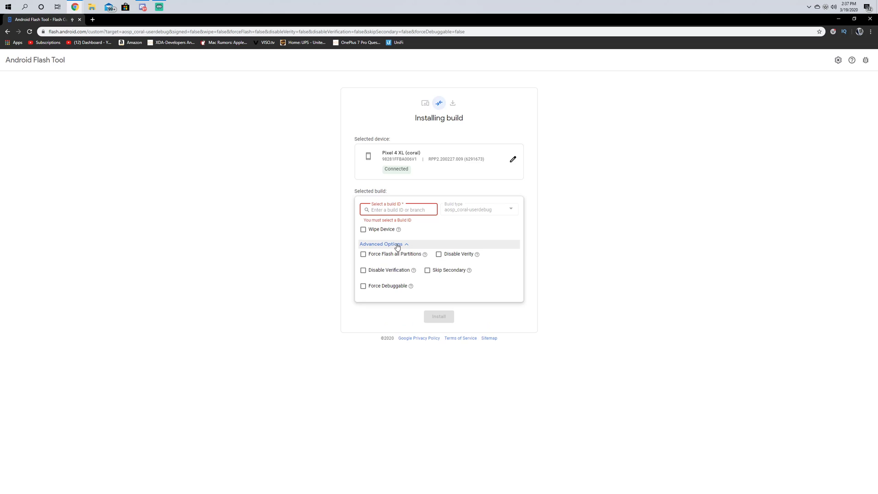
mouse_move(425, 257)
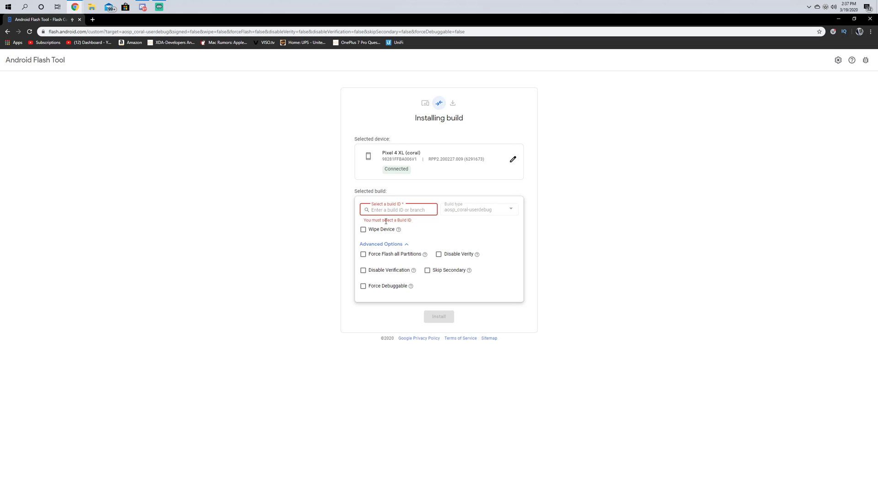
click(392, 244)
click(405, 210)
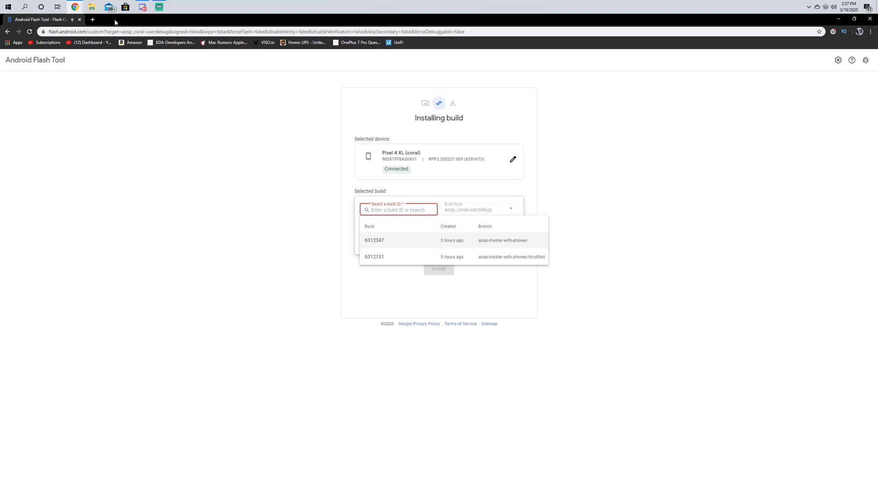
Search the web for "google pixel factory images" in a new browser tab.
click(93, 19)
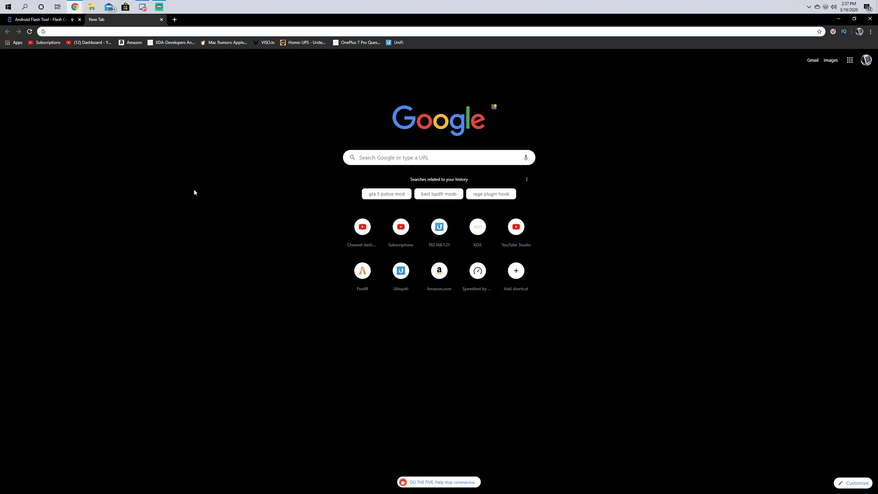
text(go)
key(BackSpace)
key(BackSpace)
text(go)
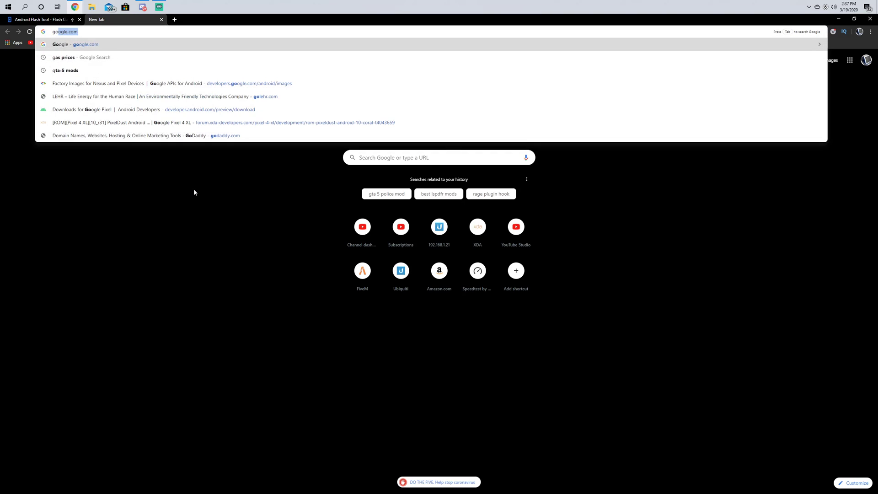
text(ogle pixwel)
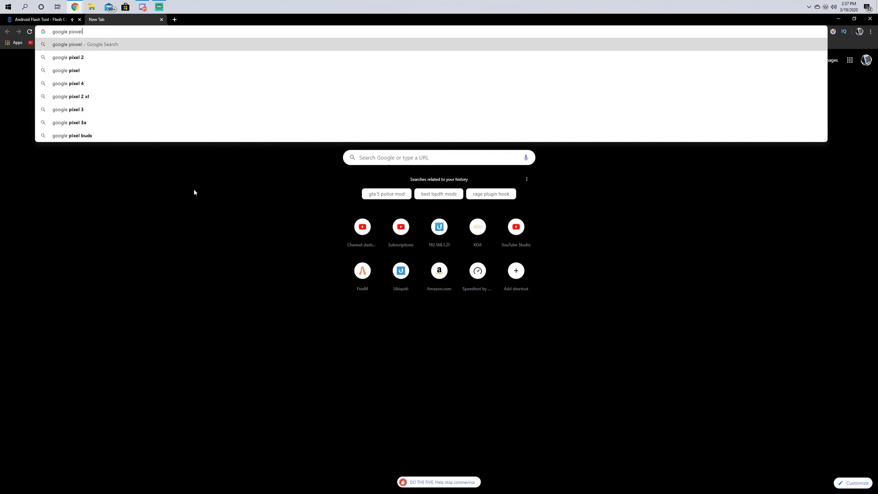
key(BackSpace)
key(BackSpace)
key(BackSpace)
text(el fac)
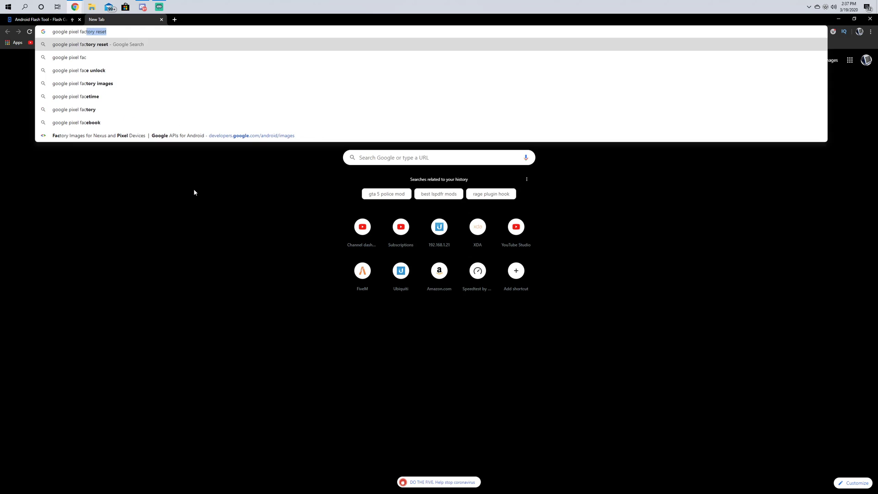
key(Down)
key(Down)
key(Down)
key(Return)
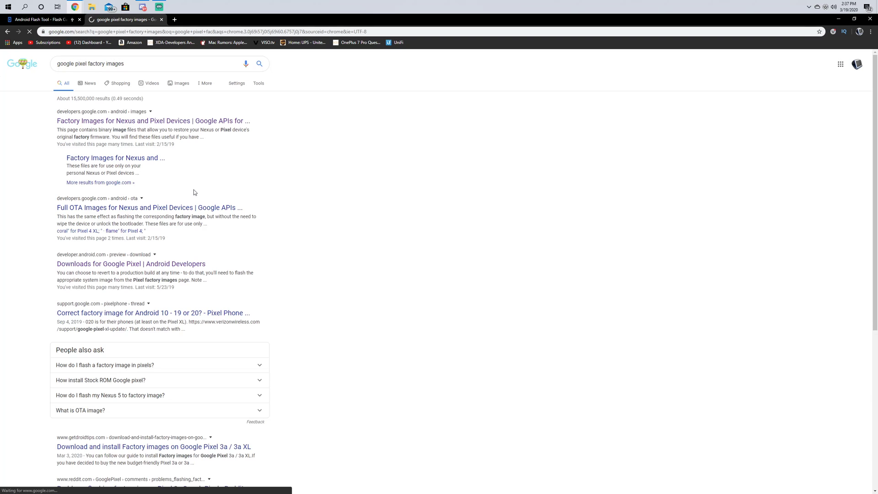
Open the Full OTA Images page for Nexus and Pixel devices and examine the "coral" Pixel 4 XL builds.
click(124, 209)
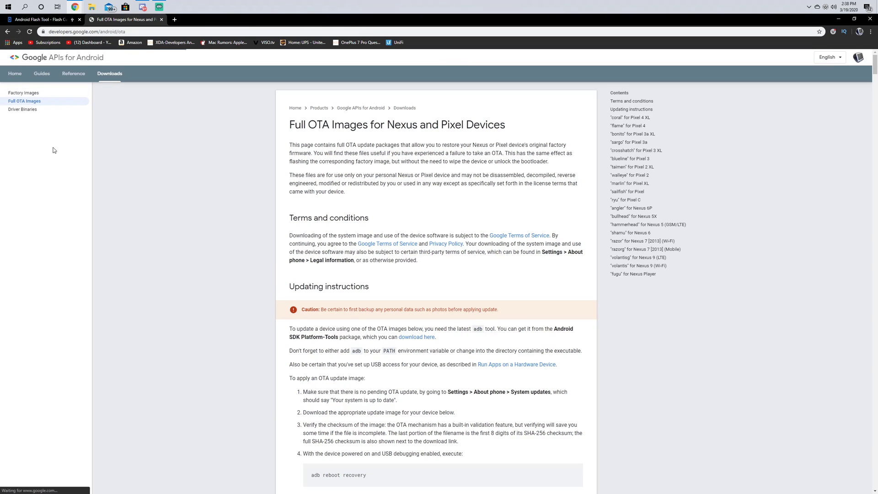
scroll(223, 268, down, 15)
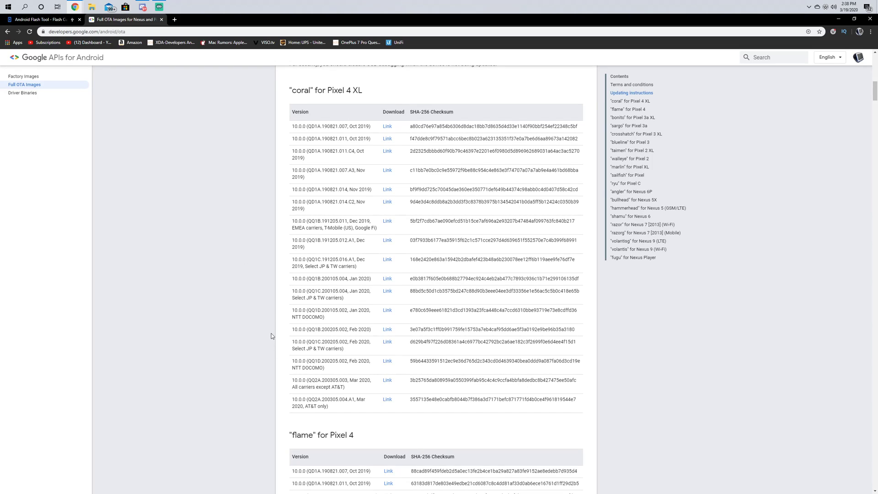
Try the March 2020 "coral" build ID QQ2A.200305.003 in Android Flash Tool's build selection, and clear it again.
drag(347, 381, 316, 381)
click(346, 381)
right_click(310, 381)
click(323, 387)
click(40, 19)
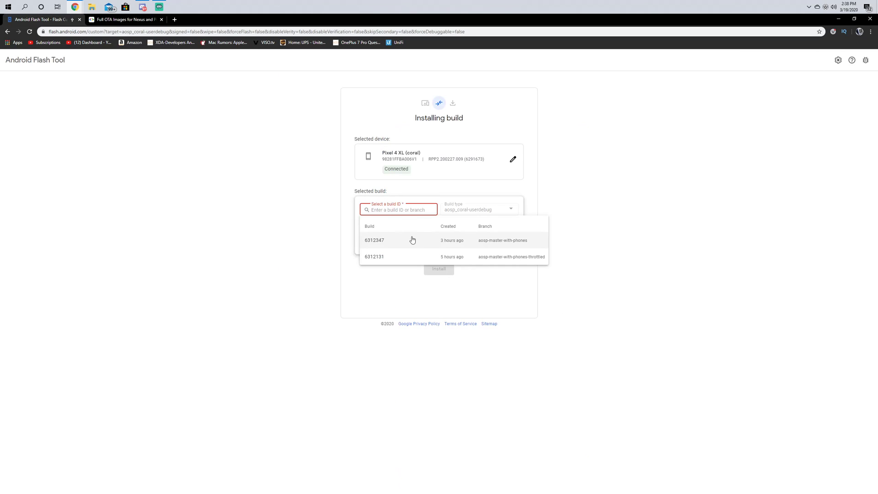
right_click(402, 211)
click(420, 266)
click(296, 261)
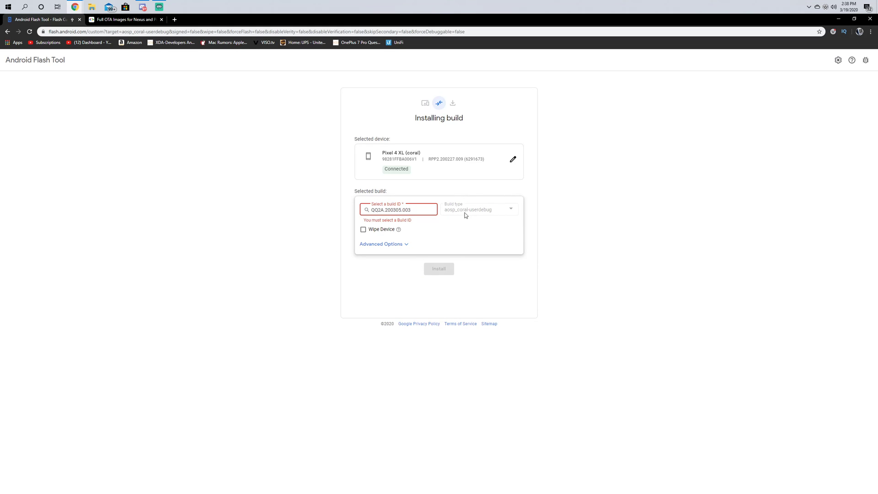
double_click(411, 210)
key(BackSpace)
click(298, 221)
Search the web for "android flash tool" in the Android Flash Tool tab.
click(148, 32)
text(andorid)
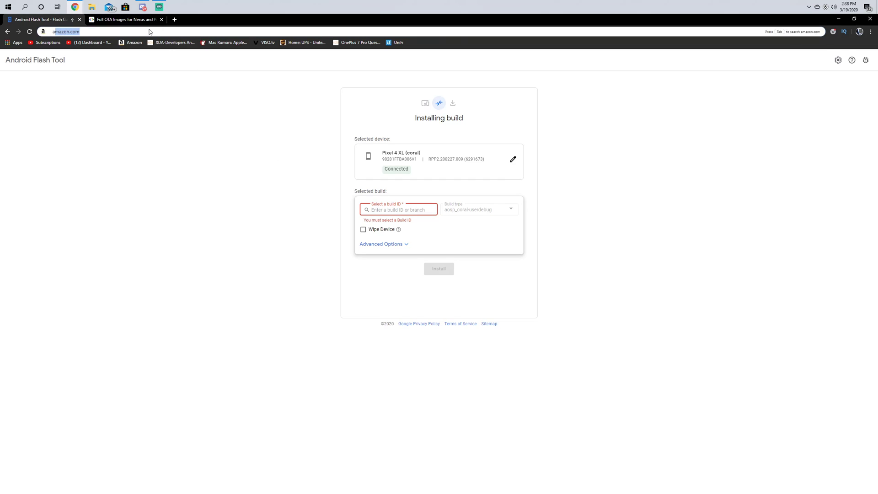
key(BackSpace)
key(BackSpace)
key(BackSpace)
key(BackSpace)
key(BackSpace)
text(ro)
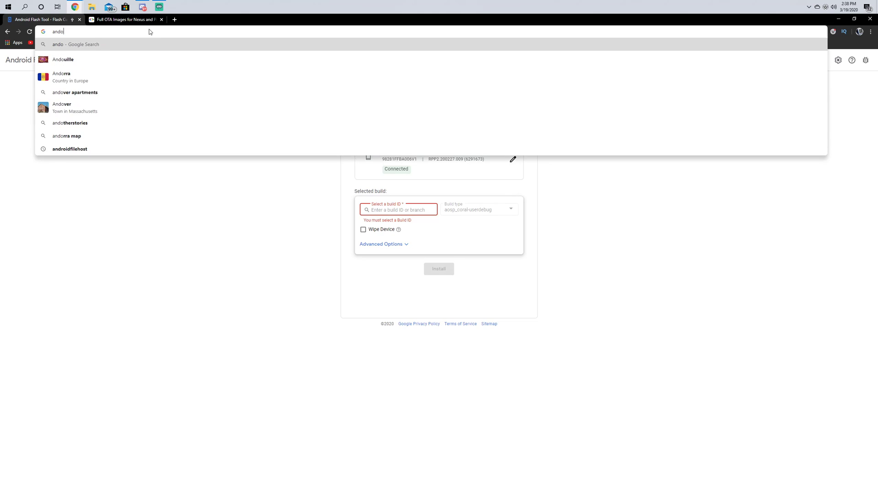
text(id)
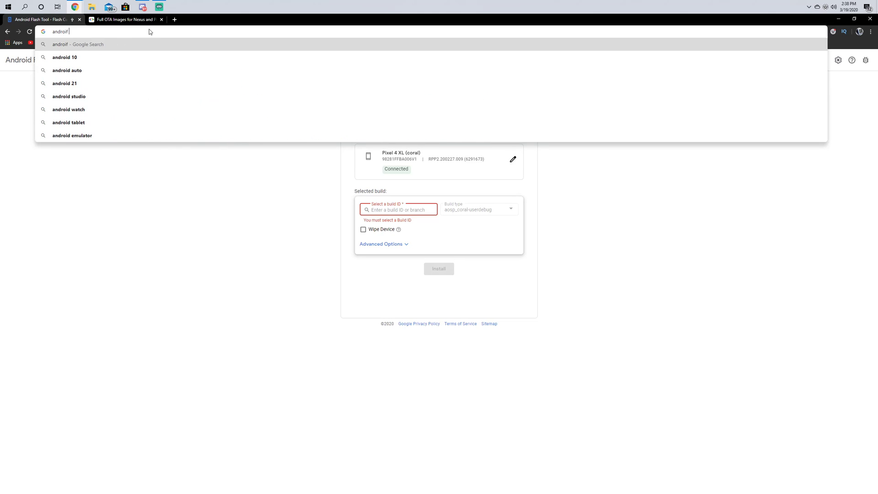
text( flash tool)
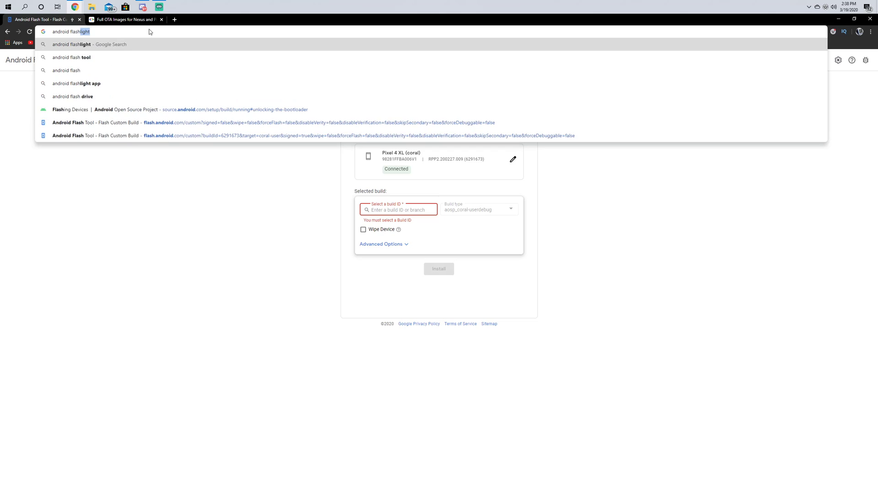
key(Return)
Open the Android Flash Tool site from the results and allow it access to the ADB keys.
click(85, 125)
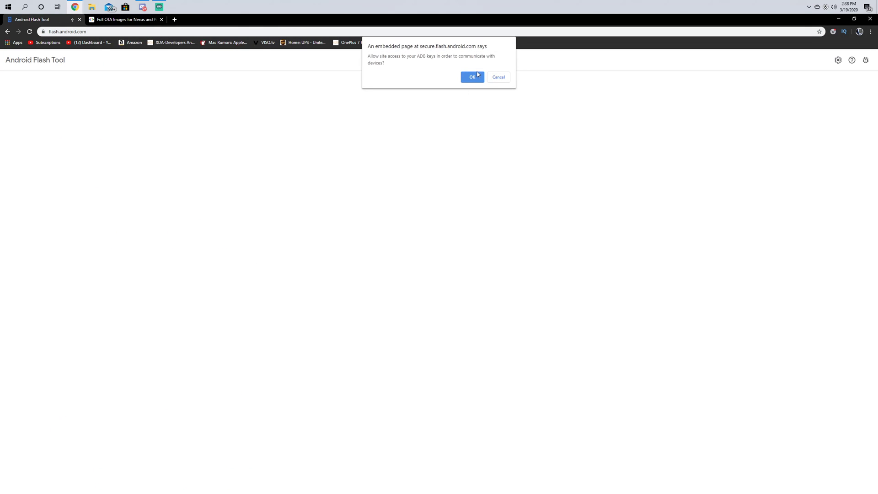
click(473, 77)
click(436, 210)
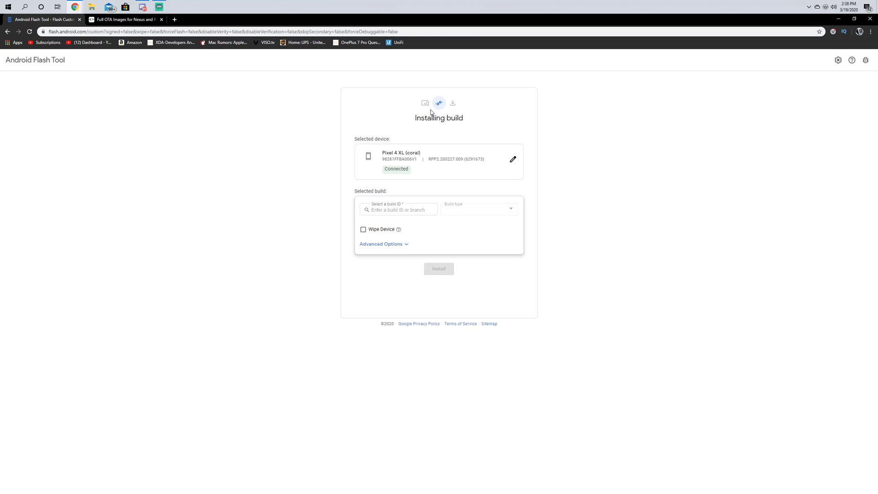
Search the web for "pixel repair tool" and open the Google Pixel - Update and Software Repair page.
click(180, 32)
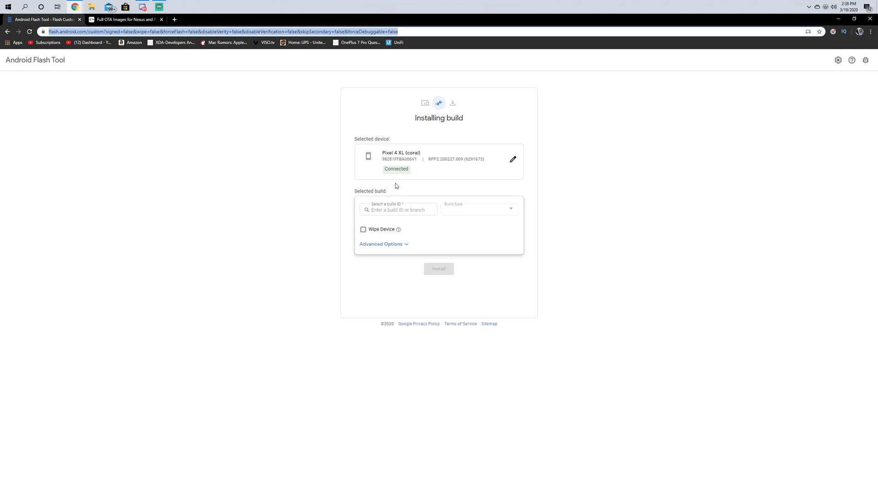
text(pixel ree)
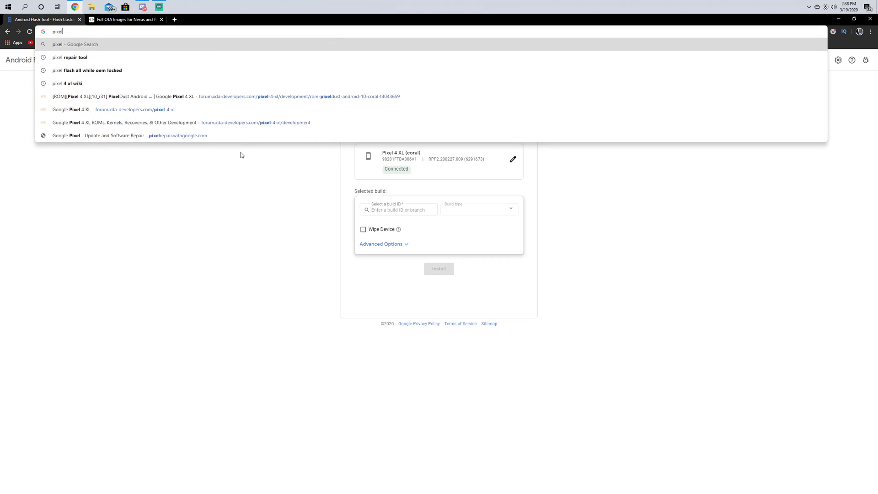
key(BackSpace)
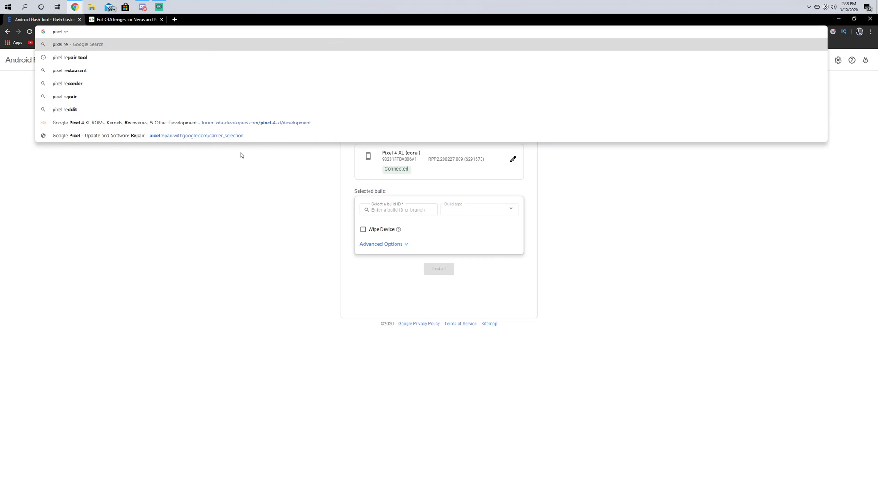
key(Down)
key(Return)
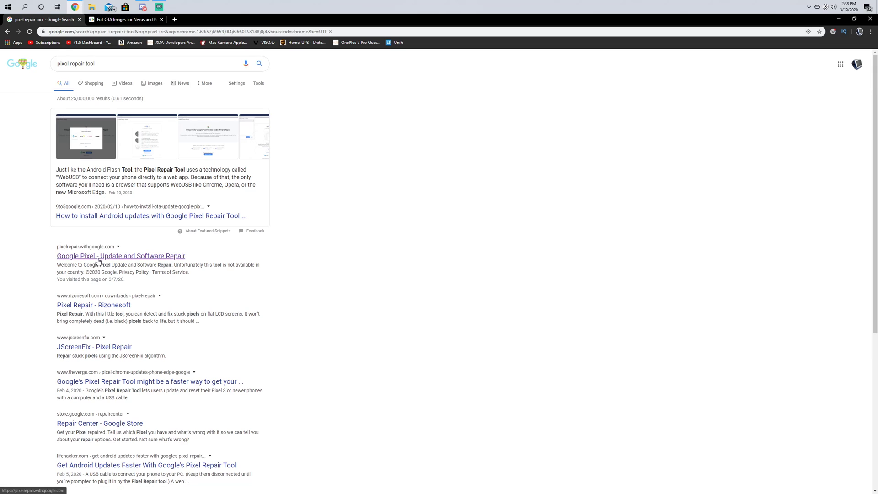
click(98, 261)
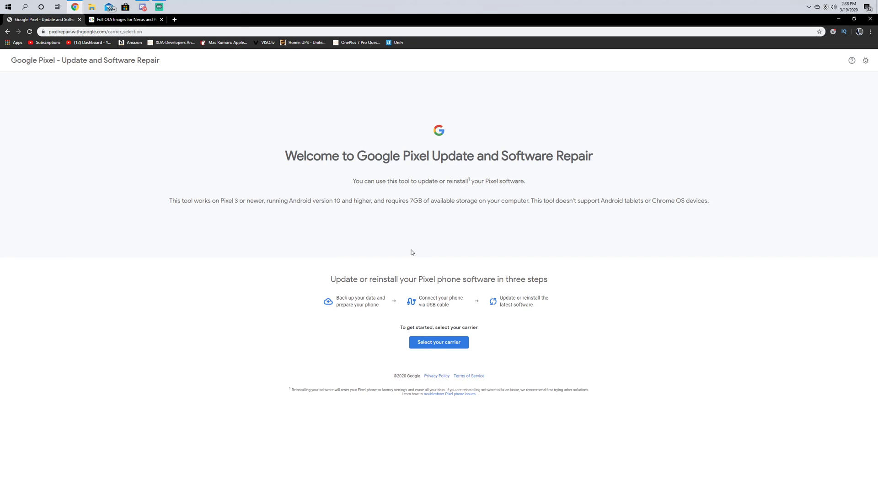
Select T-Mobile as the carrier and start the Pixel software repair process.
click(438, 343)
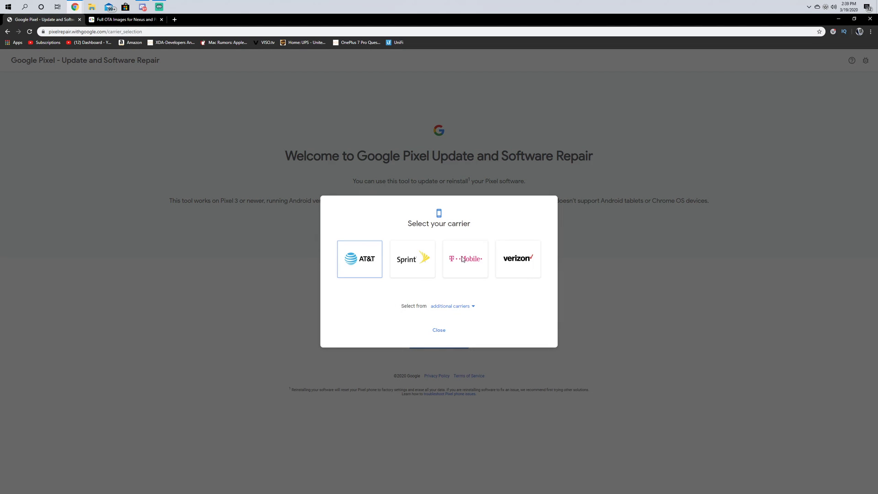
click(463, 260)
click(444, 334)
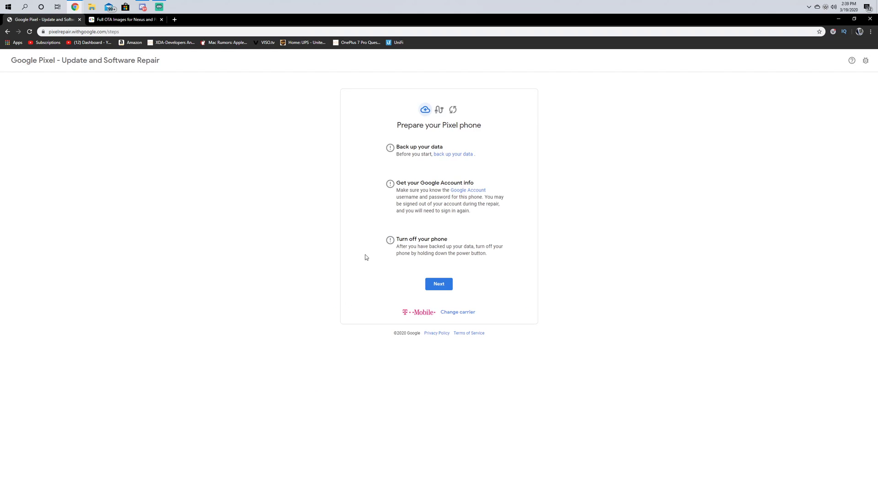
Continue past the phone preparation instructions and try to connect the Pixel 4 XL to the repair tool.
click(435, 287)
click(436, 281)
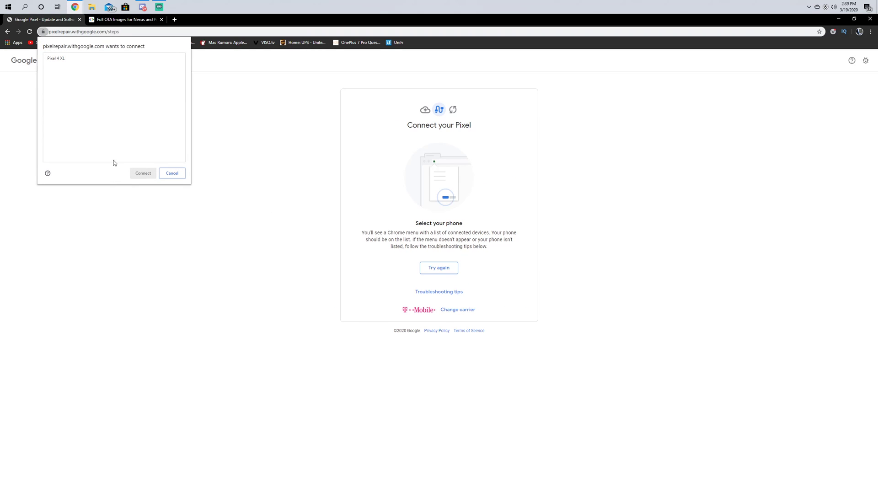
click(59, 59)
click(143, 173)
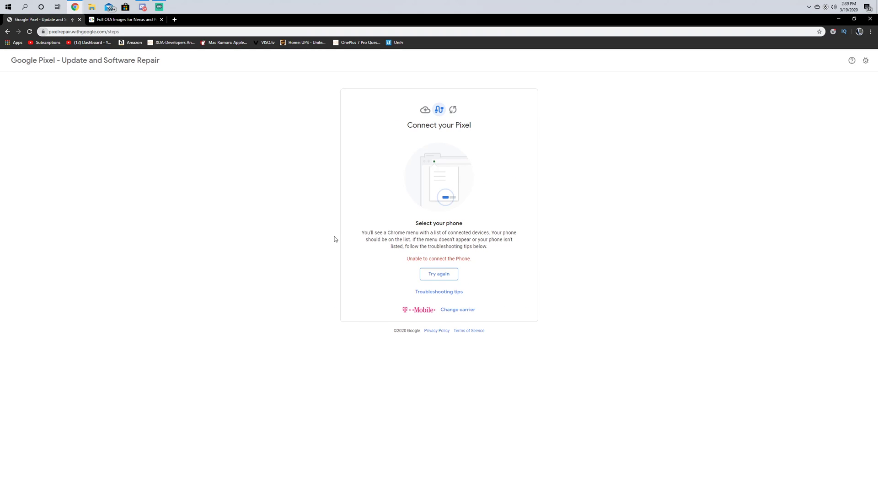
Retry connecting the paired Pixel 4 XL to the repair tool.
click(436, 274)
click(83, 59)
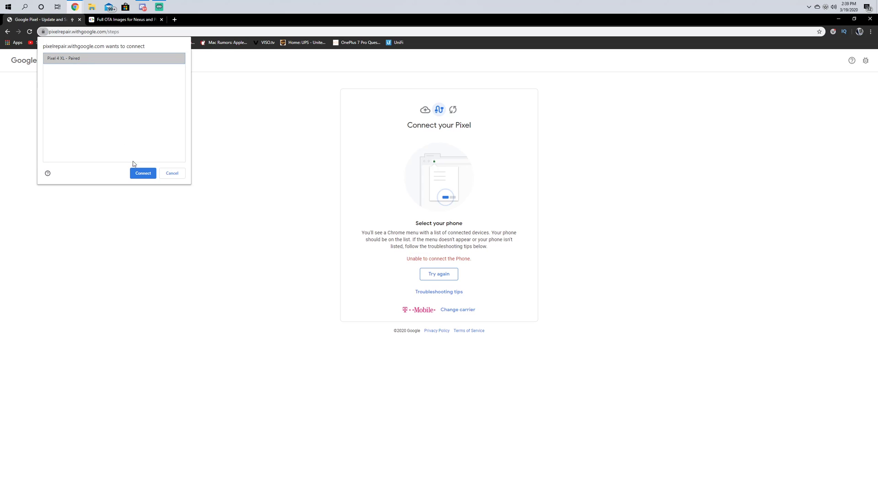
click(142, 174)
Review the troubleshooting tips for connecting a Pixel phone and close them.
click(438, 291)
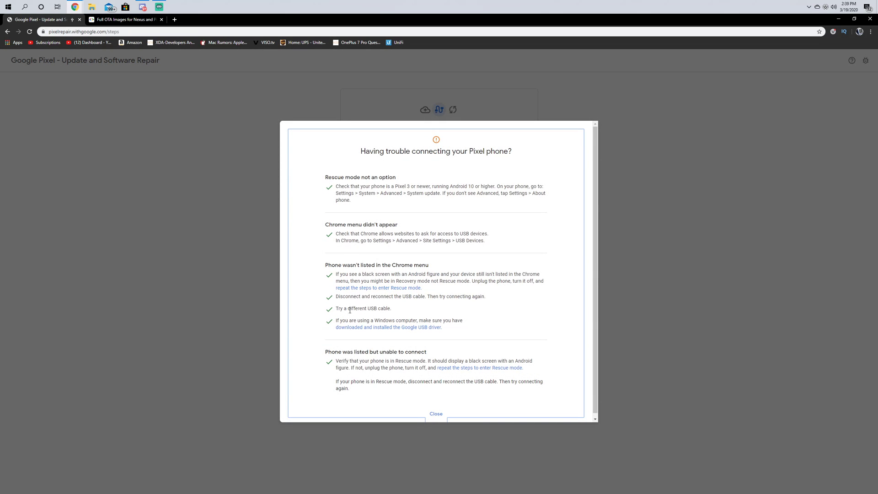
click(174, 164)
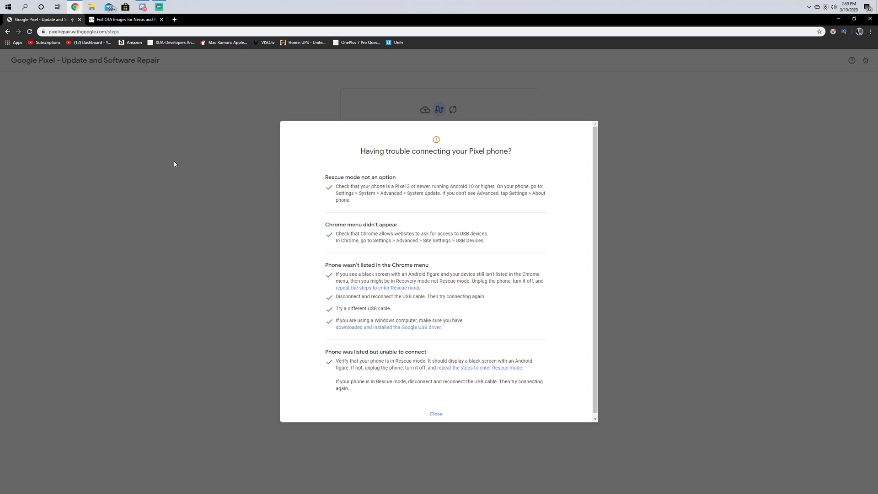
click(436, 414)
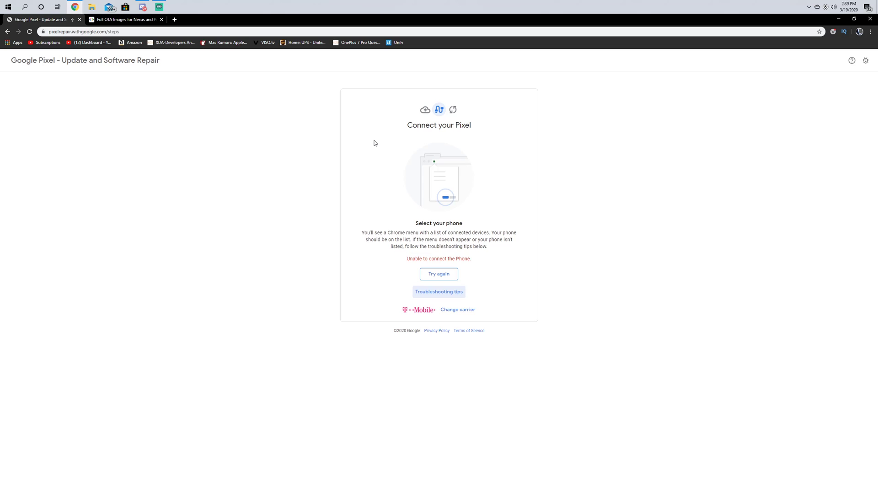
Try once more to connect the paired Pixel 4 XL, having reviewed the troubleshooting tips.
click(448, 275)
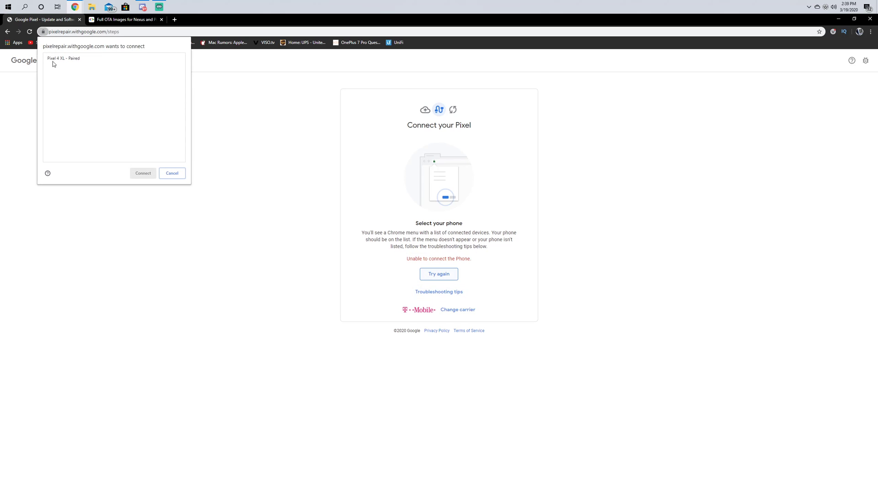
click(51, 61)
click(141, 174)
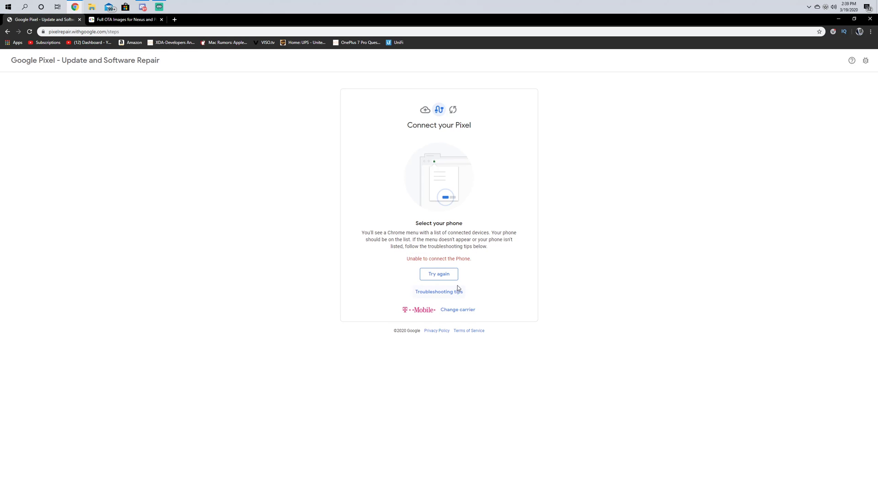
Check the carrier choices without changing the carrier, and close the Full OTA Images browser tab.
click(459, 310)
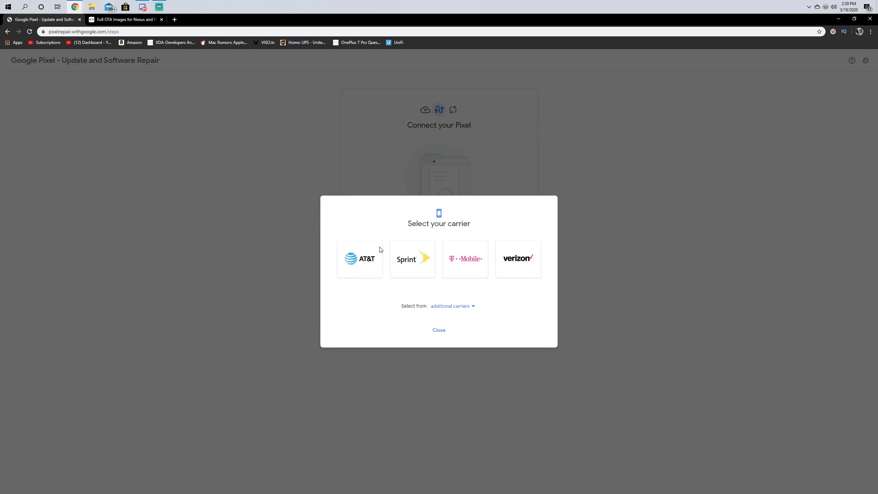
click(437, 328)
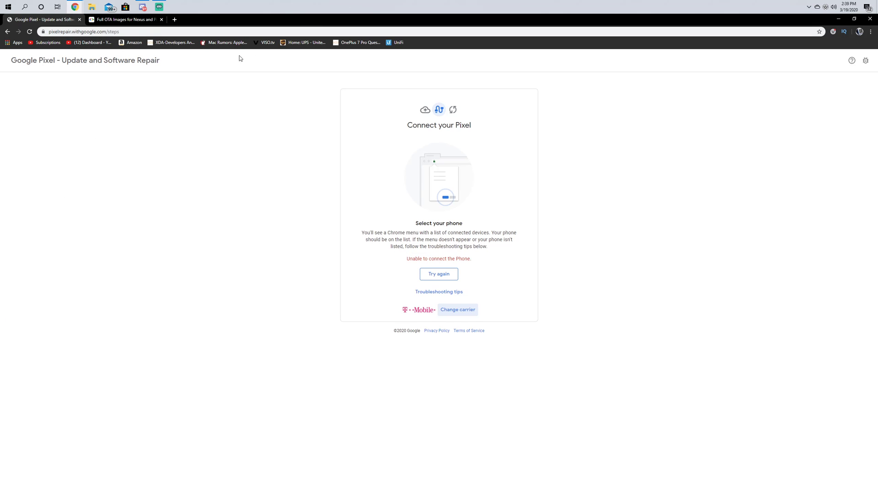
click(162, 19)
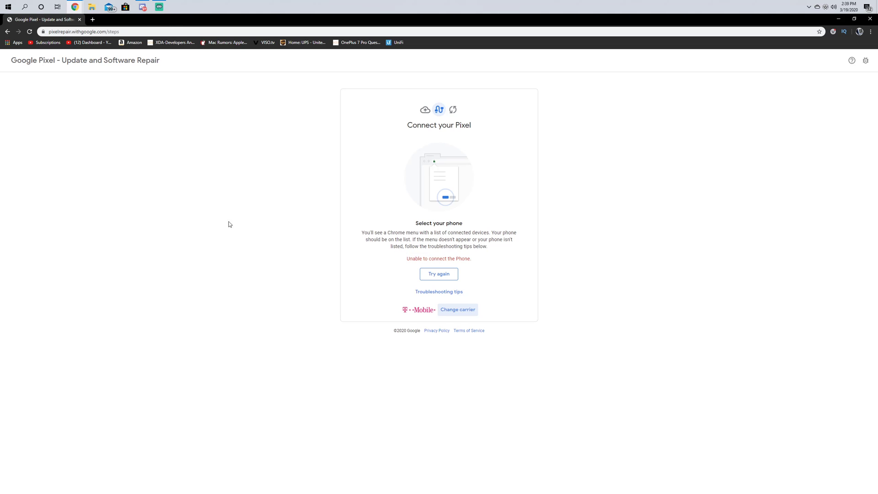